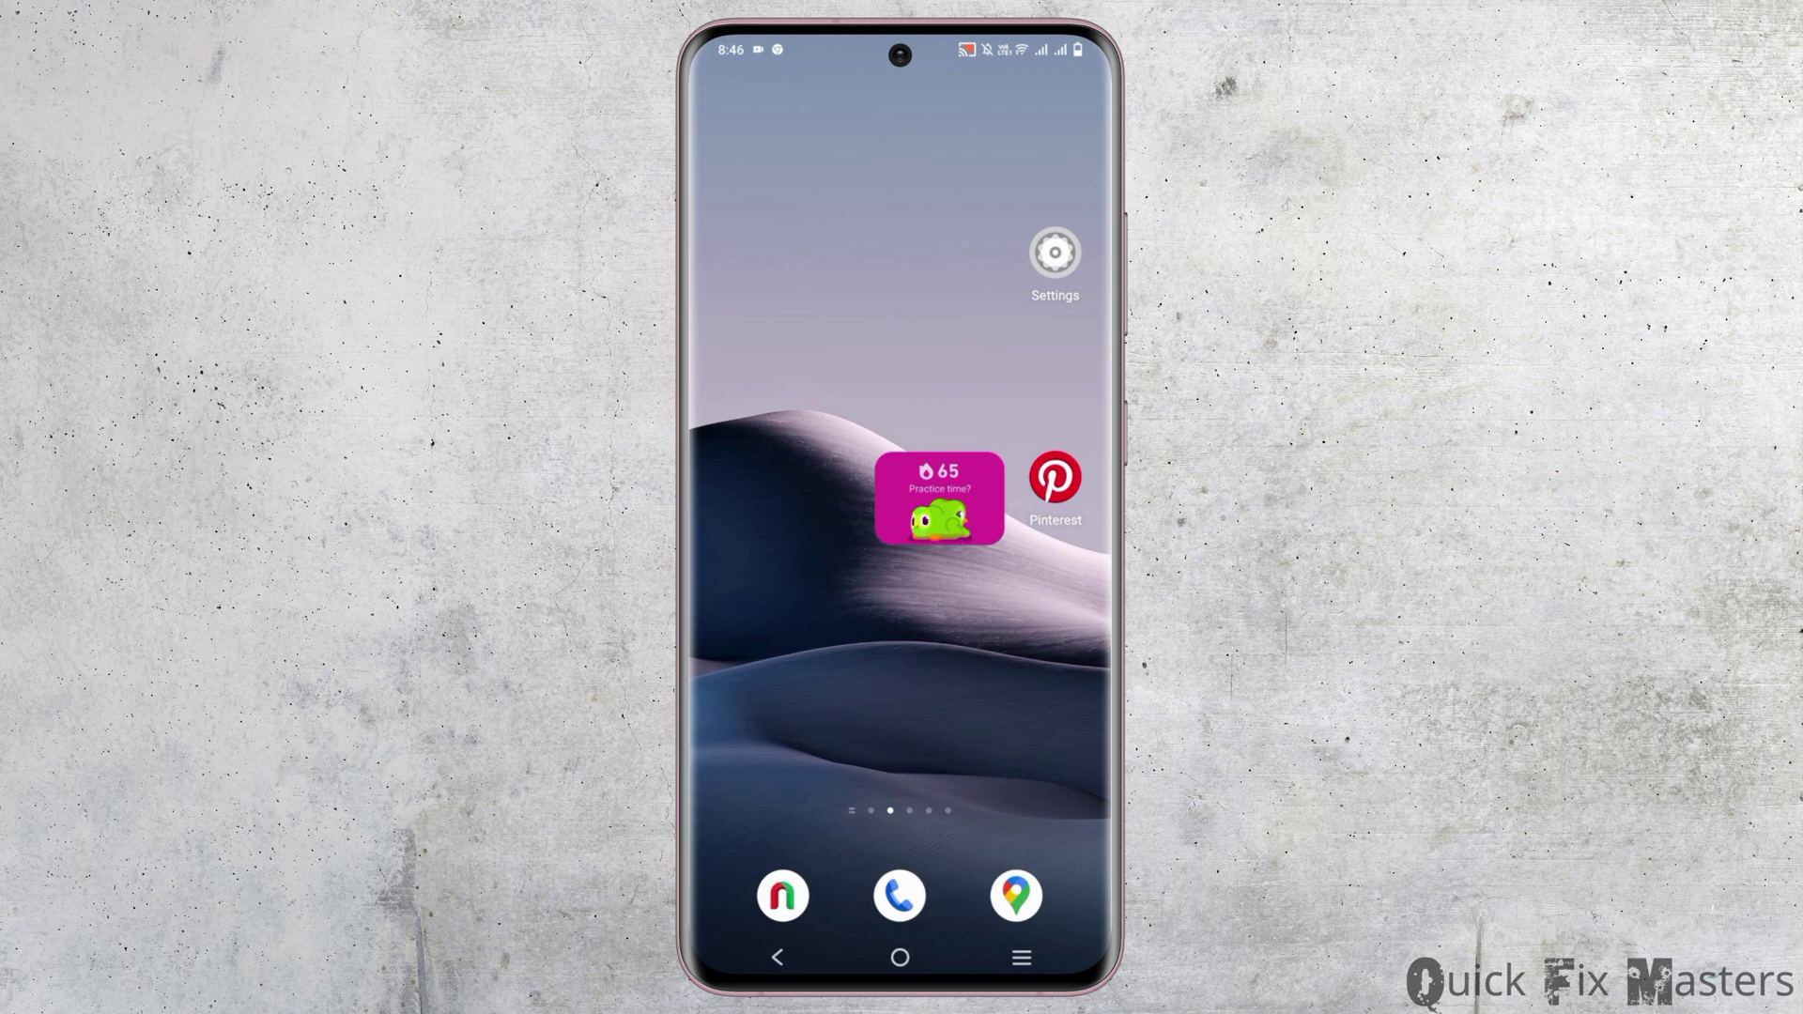
{"action": "scroll", "coordinate": [898, 563], "scroll_direction": "down", "scroll_amount": 5}
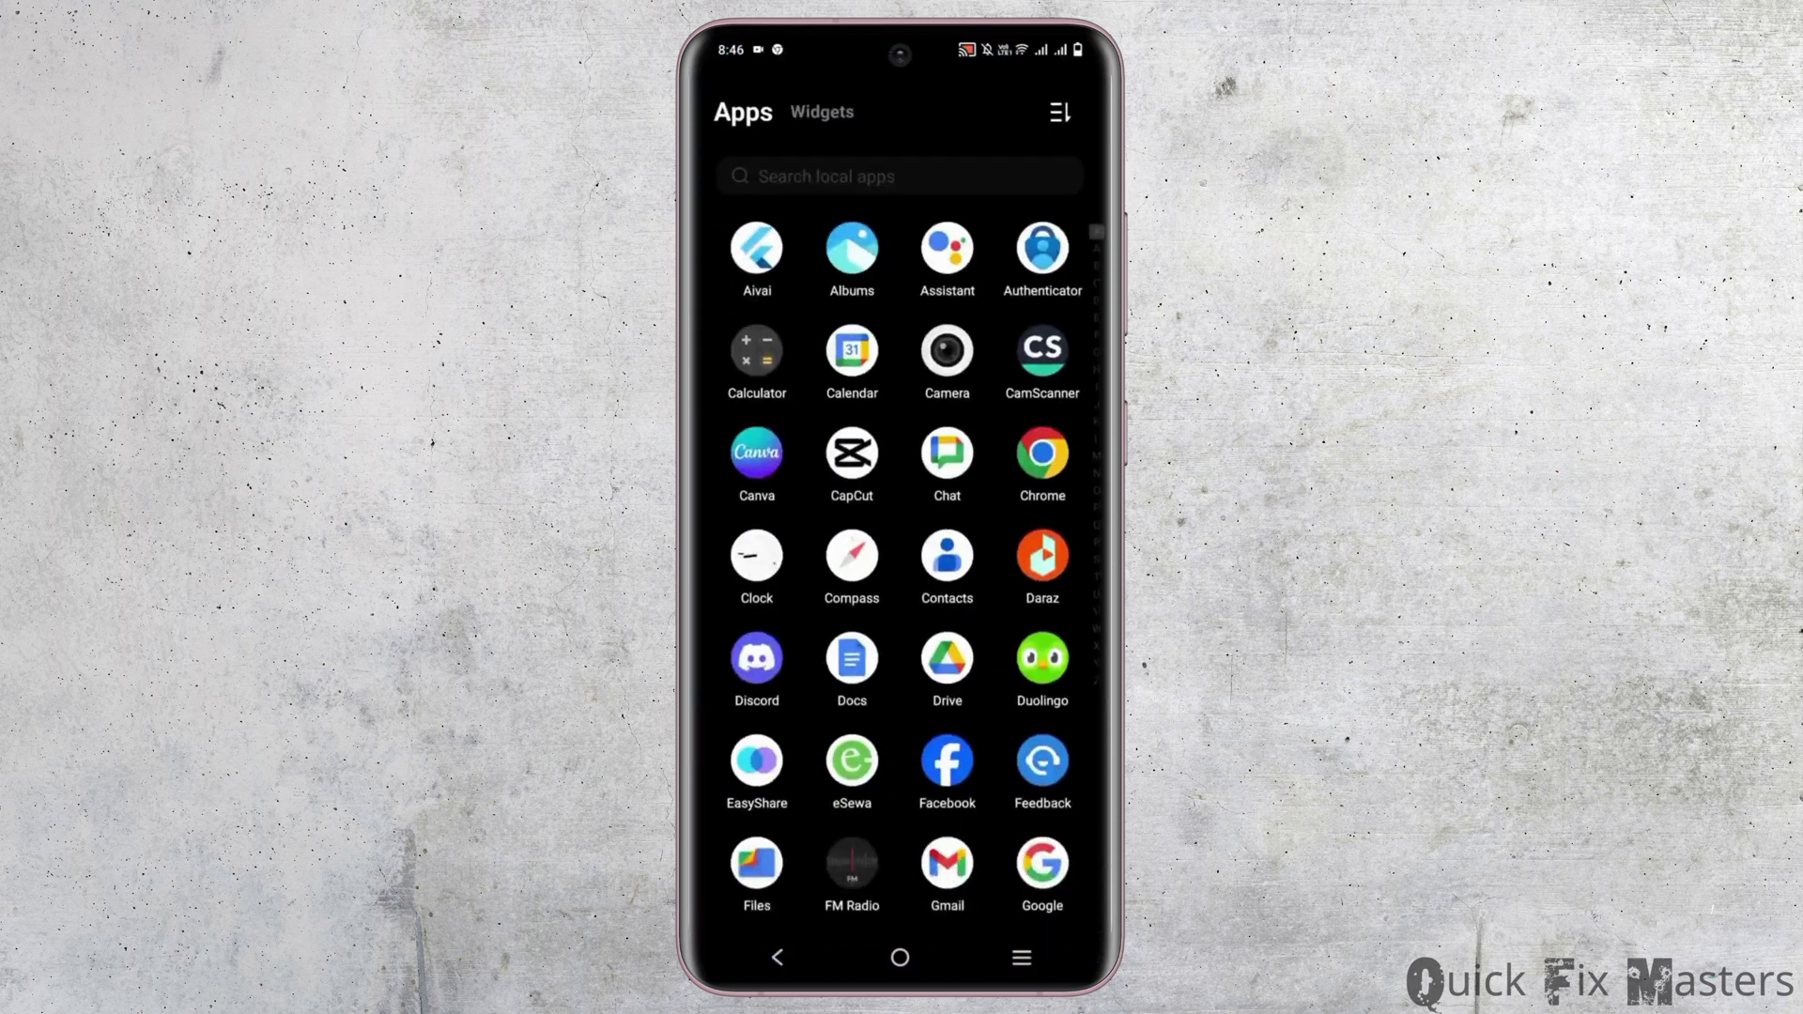
{"action": "scroll", "coordinate": [899, 564], "scroll_direction": "down", "scroll_amount": 10}
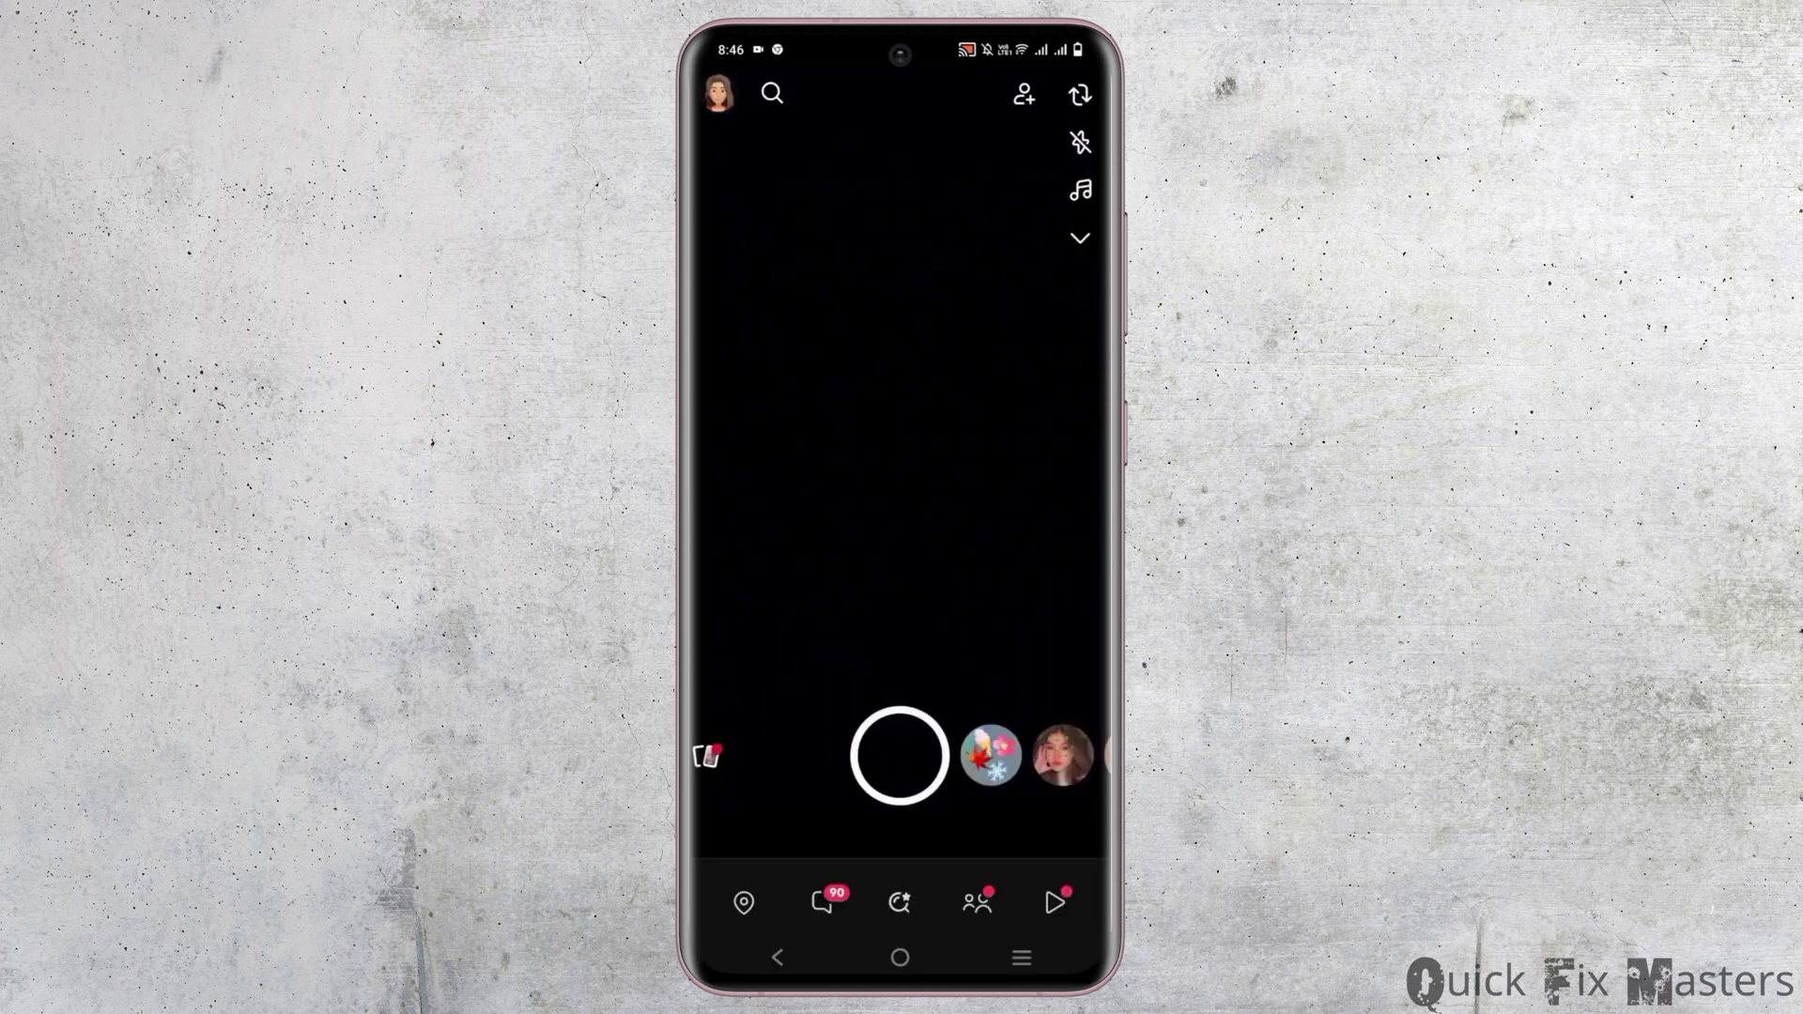
Go from the Bitmoji profile through Settings to the My Data download page.
{"action": "left_click", "coordinate": [719, 94]}
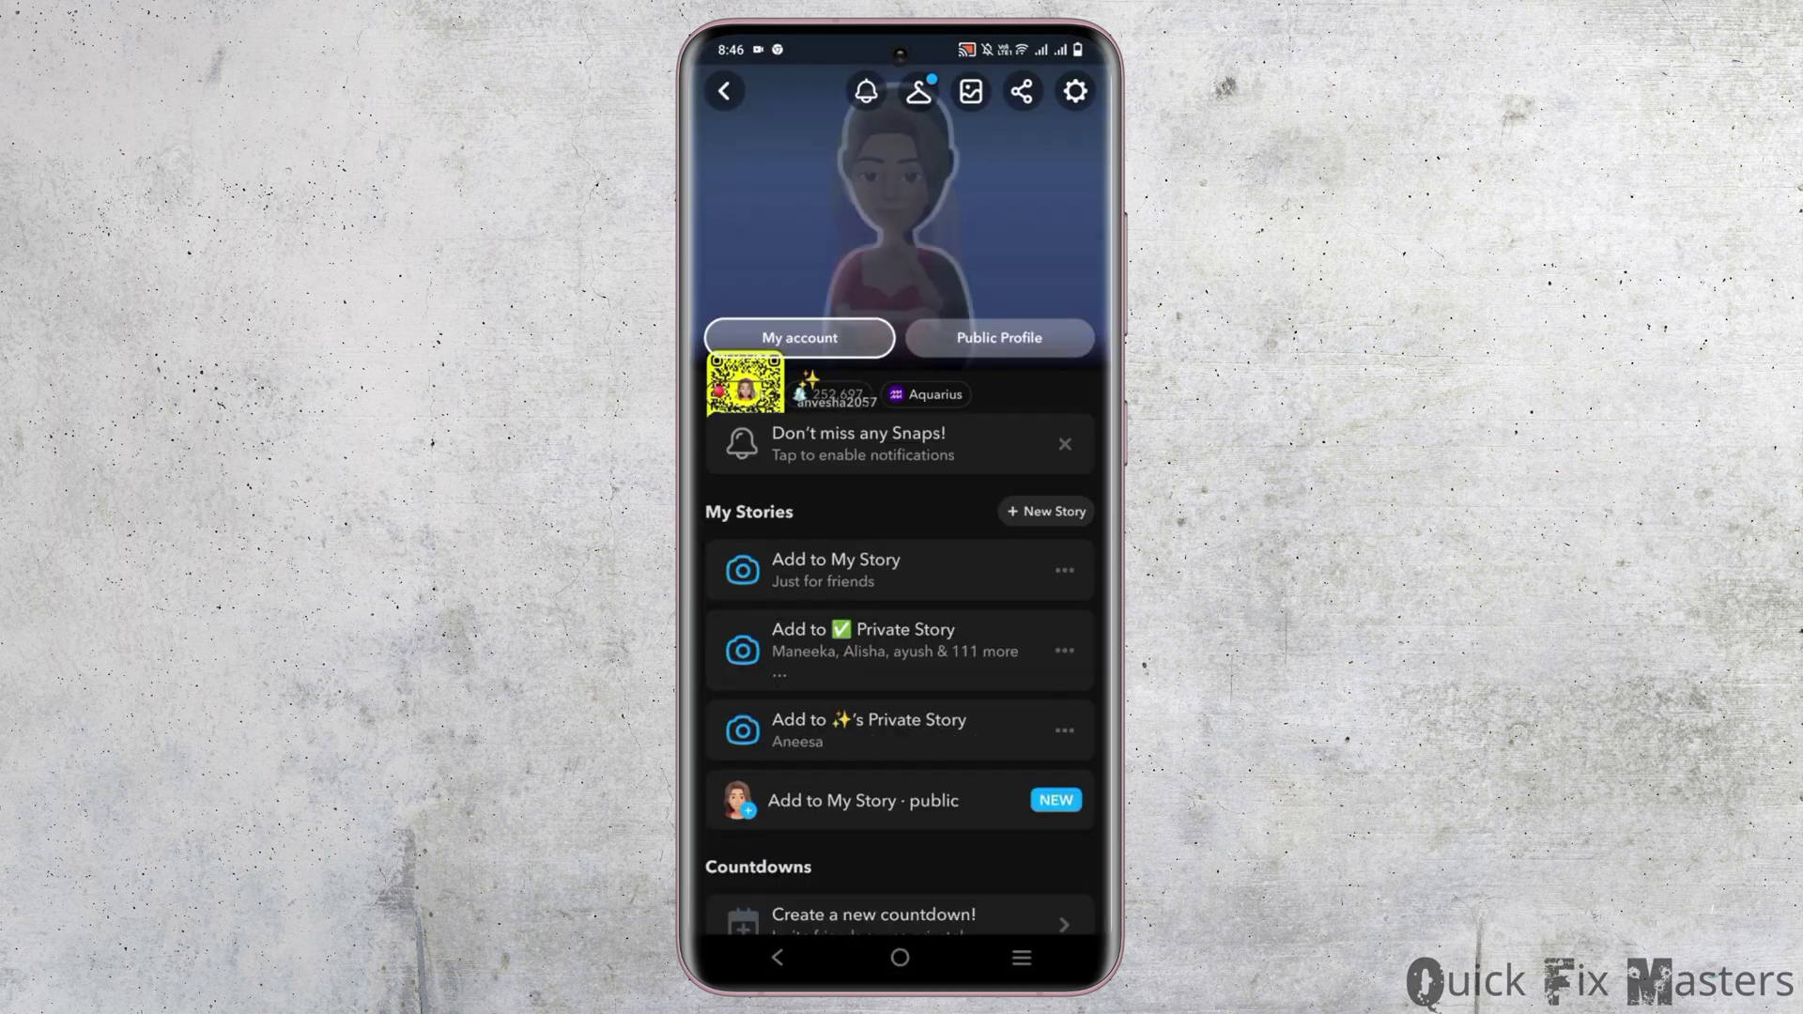
{"action": "left_click", "coordinate": [1075, 89]}
{"action": "scroll", "coordinate": [772, 643], "scroll_direction": "down", "scroll_amount": 2}
{"action": "scroll", "coordinate": [765, 431], "scroll_direction": "down", "scroll_amount": 2}
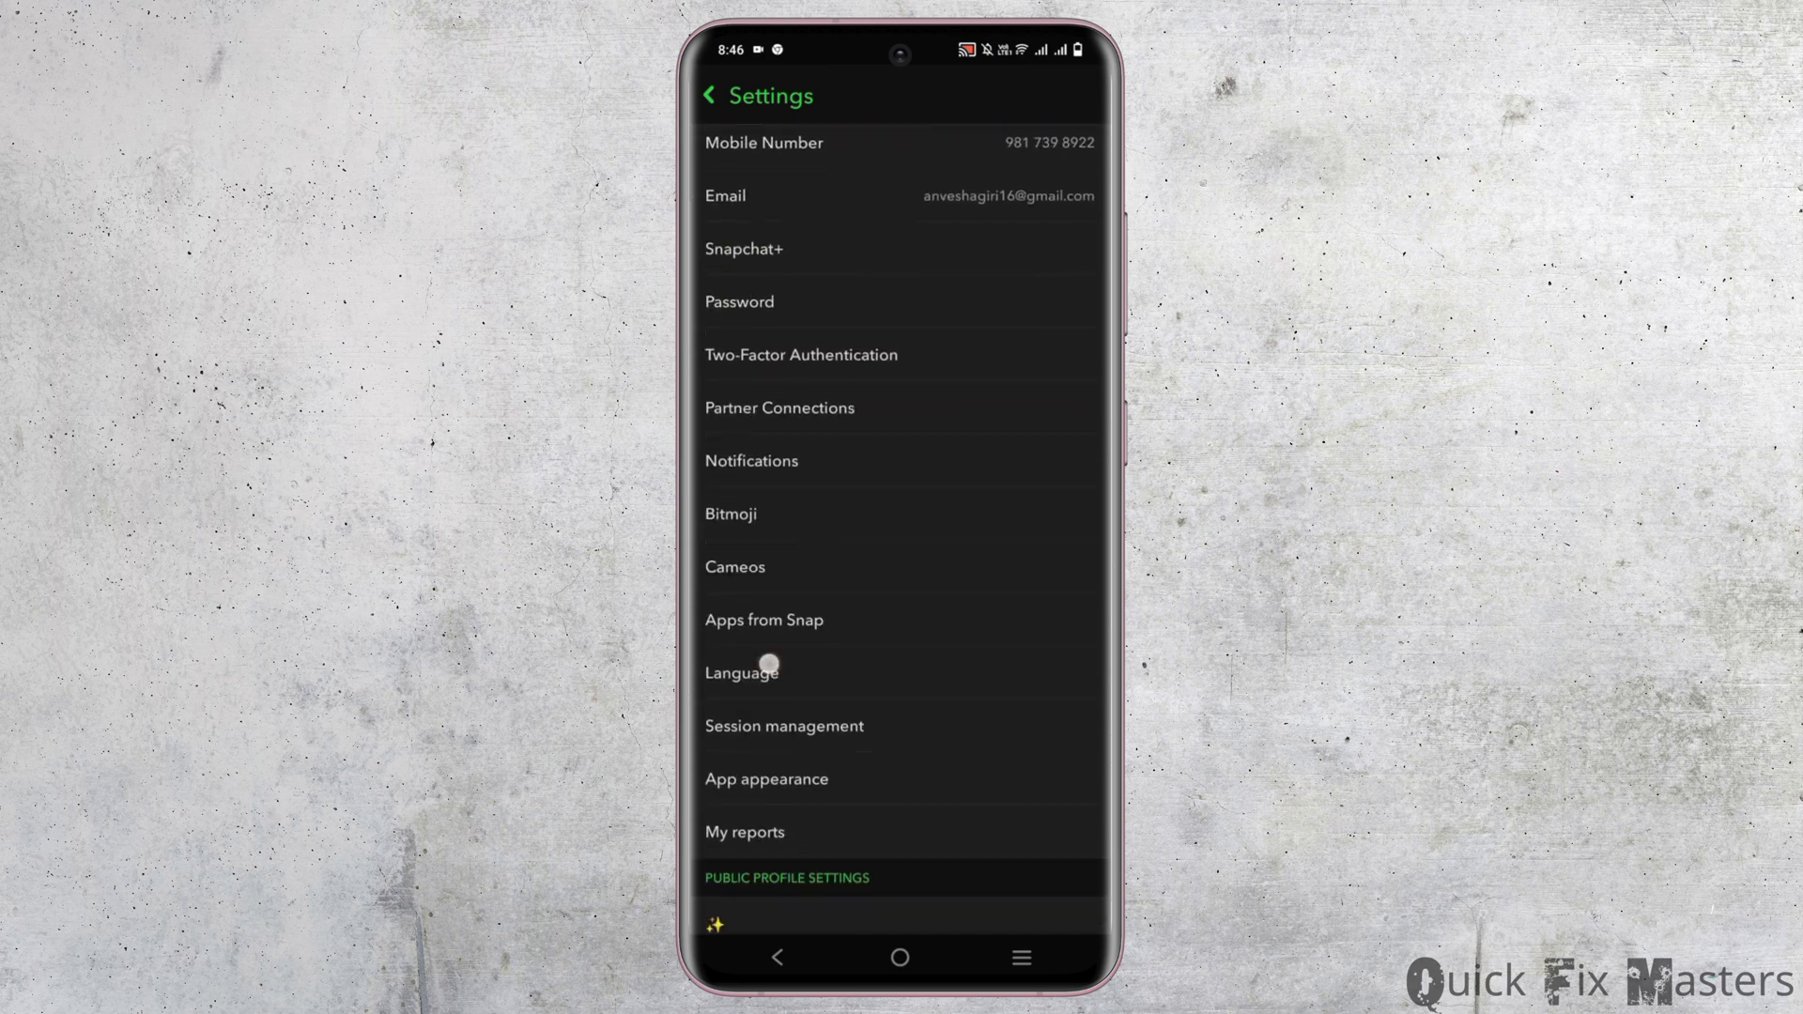
{"action": "scroll", "coordinate": [766, 672], "scroll_direction": "down", "scroll_amount": 8}
{"action": "scroll", "coordinate": [737, 544], "scroll_direction": "down", "scroll_amount": 3}
{"action": "scroll", "coordinate": [721, 680], "scroll_direction": "down", "scroll_amount": 6}
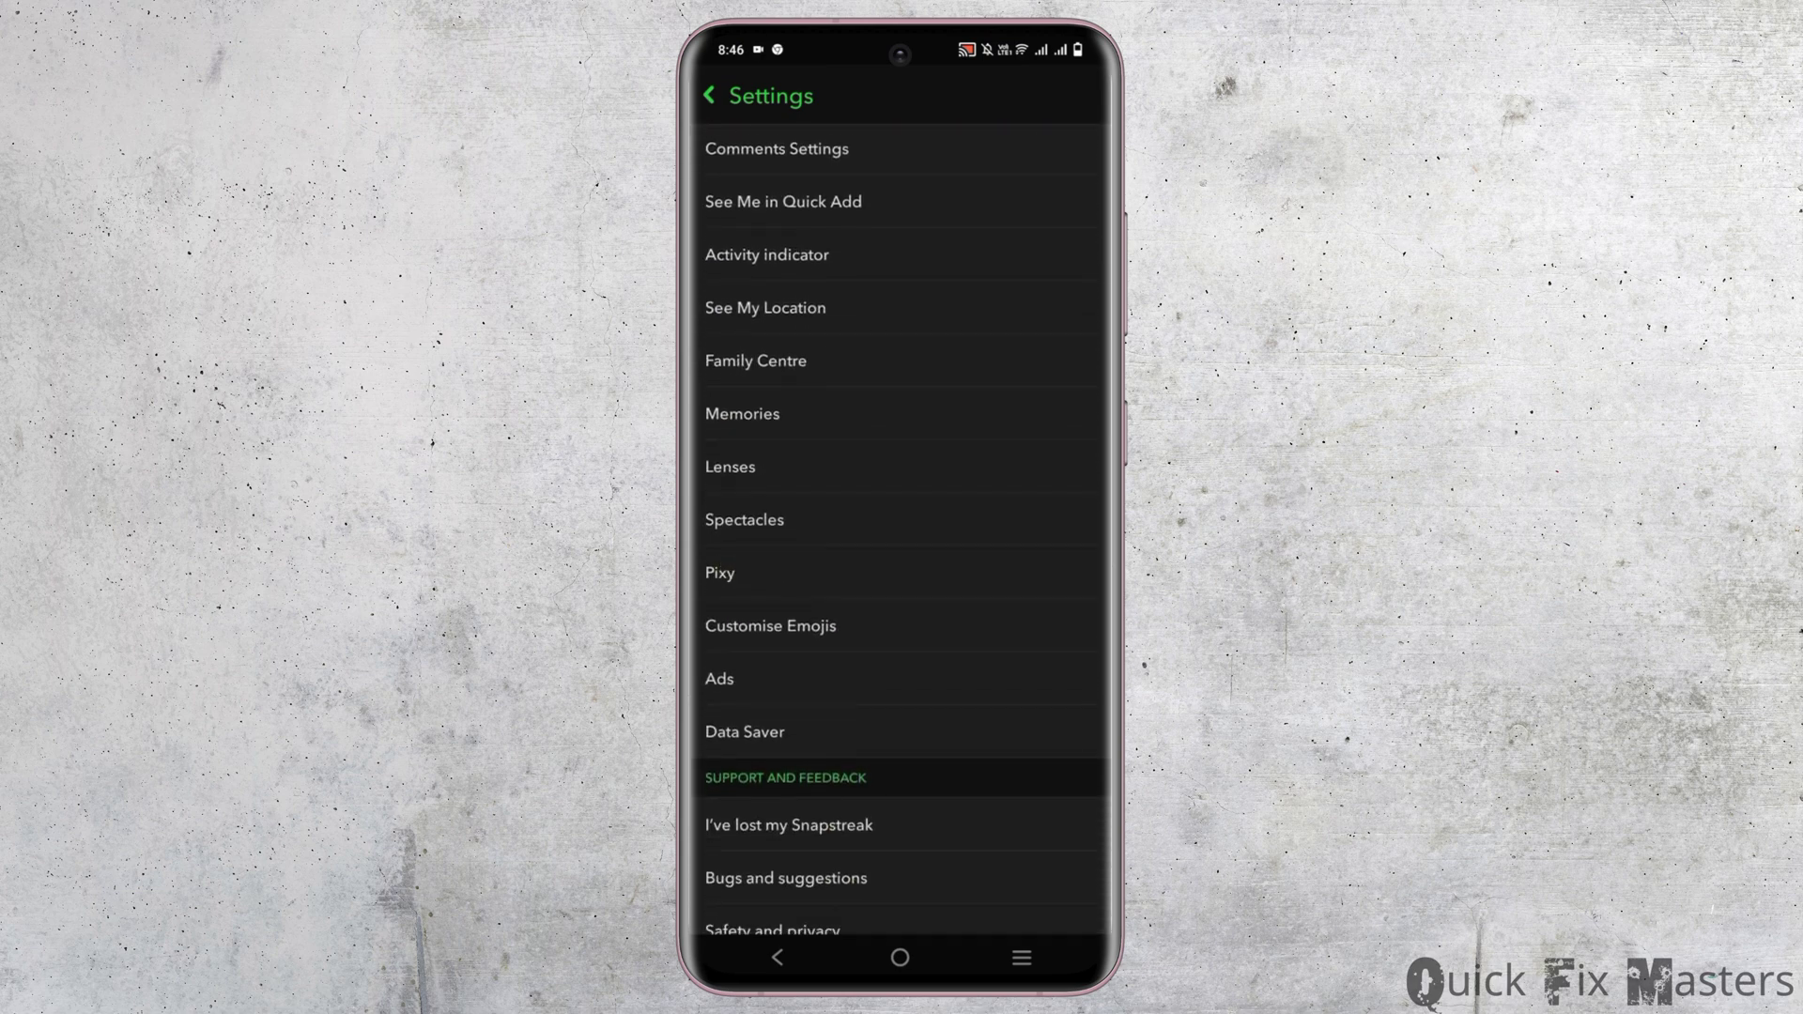
{"action": "scroll", "coordinate": [723, 423], "scroll_direction": "down", "scroll_amount": 5}
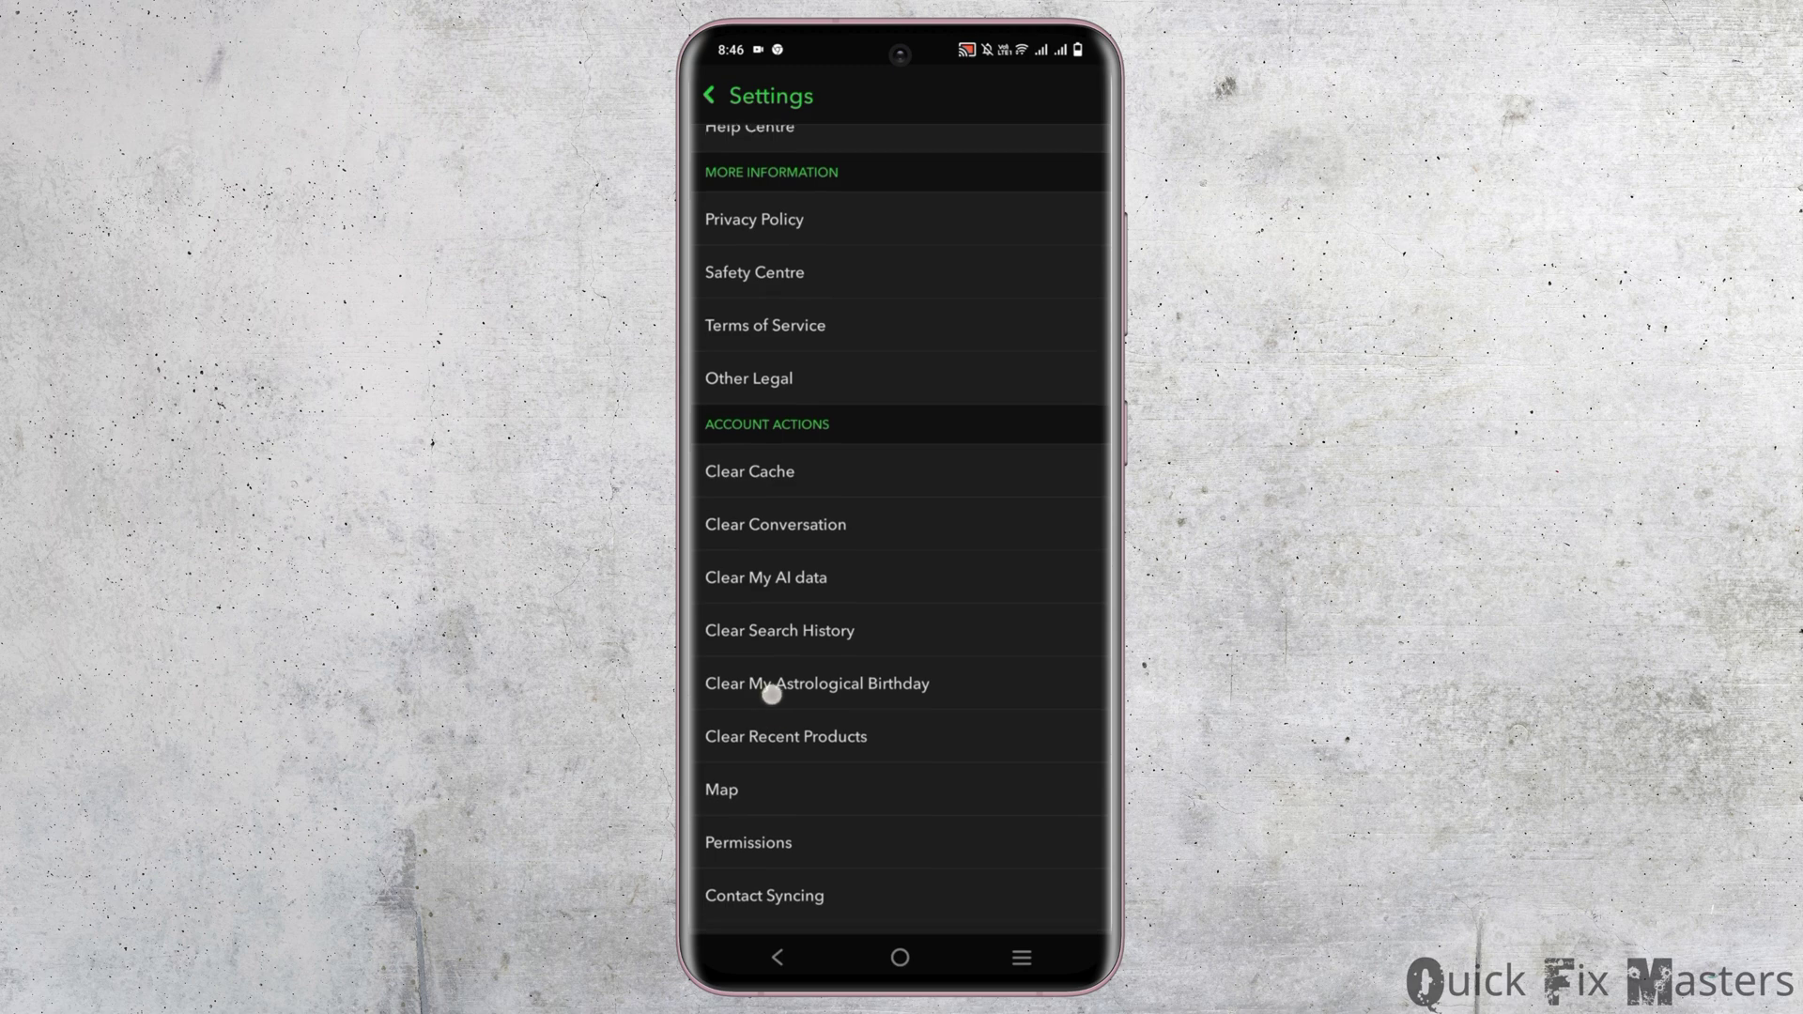
{"action": "scroll", "coordinate": [765, 685], "scroll_direction": "down", "scroll_amount": 5}
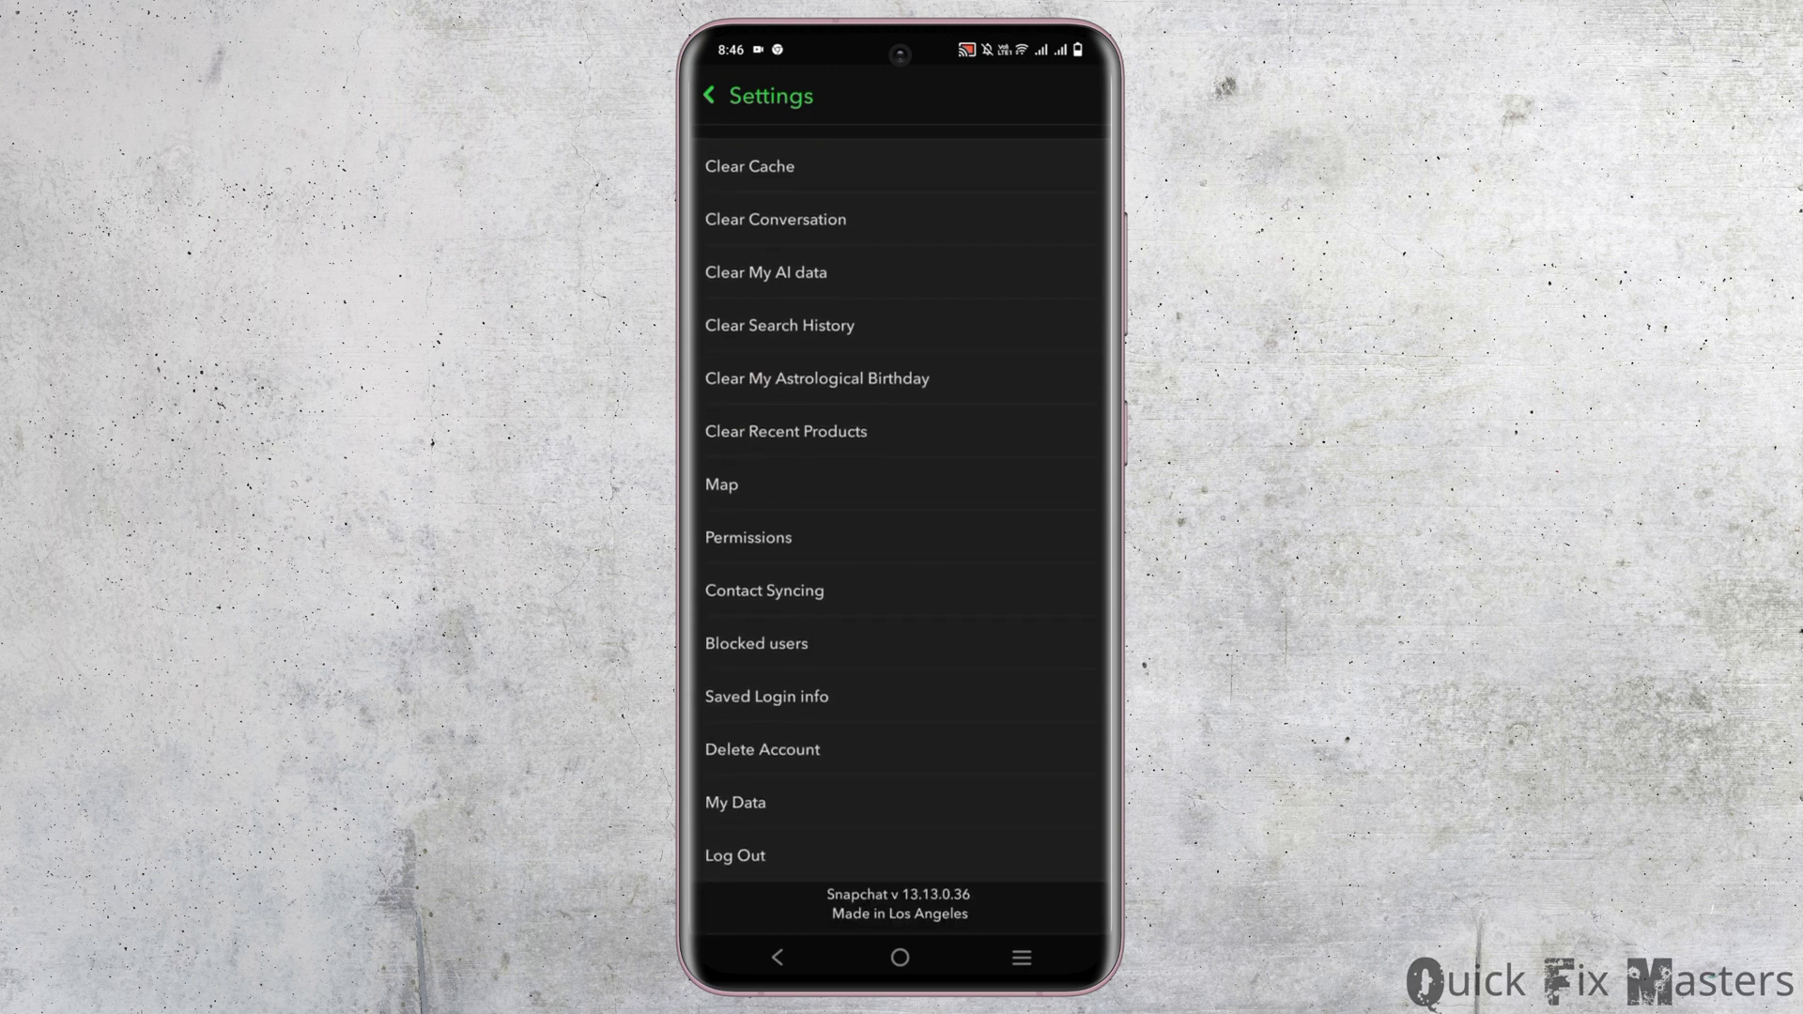
{"action": "left_click", "coordinate": [741, 797]}
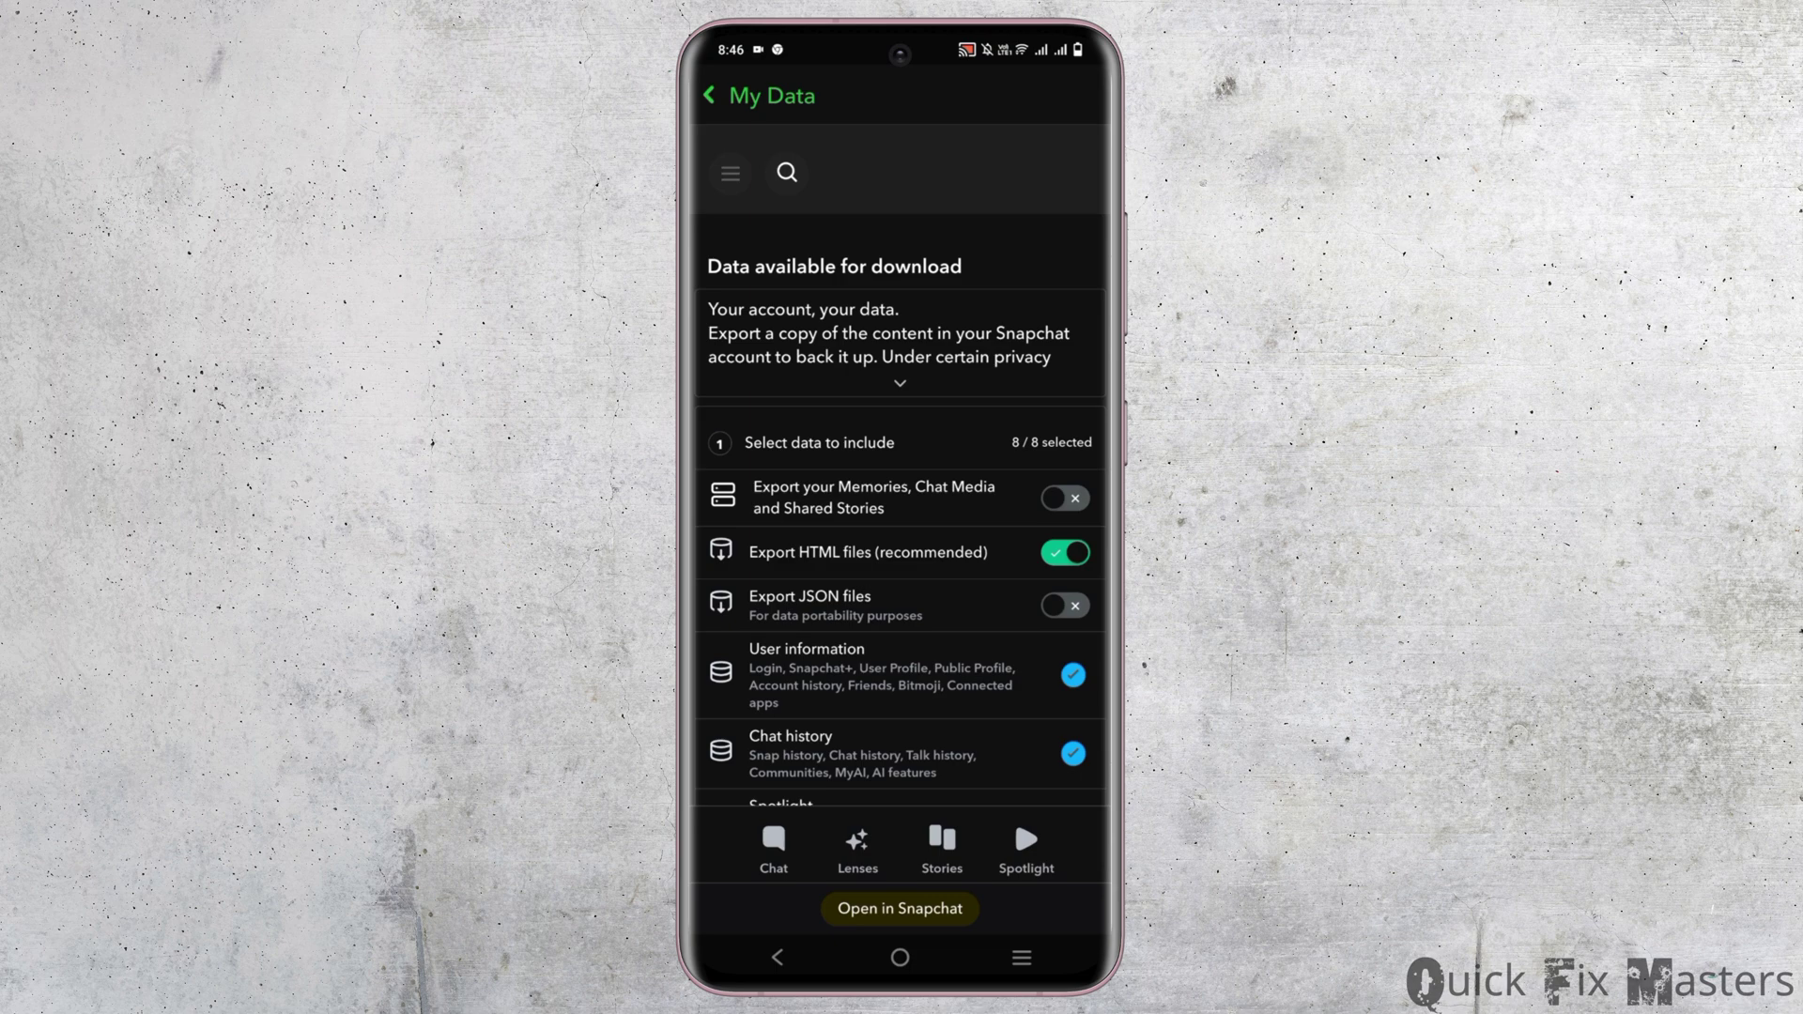
{"action": "scroll", "coordinate": [899, 536], "scroll_direction": "down", "scroll_amount": 5}
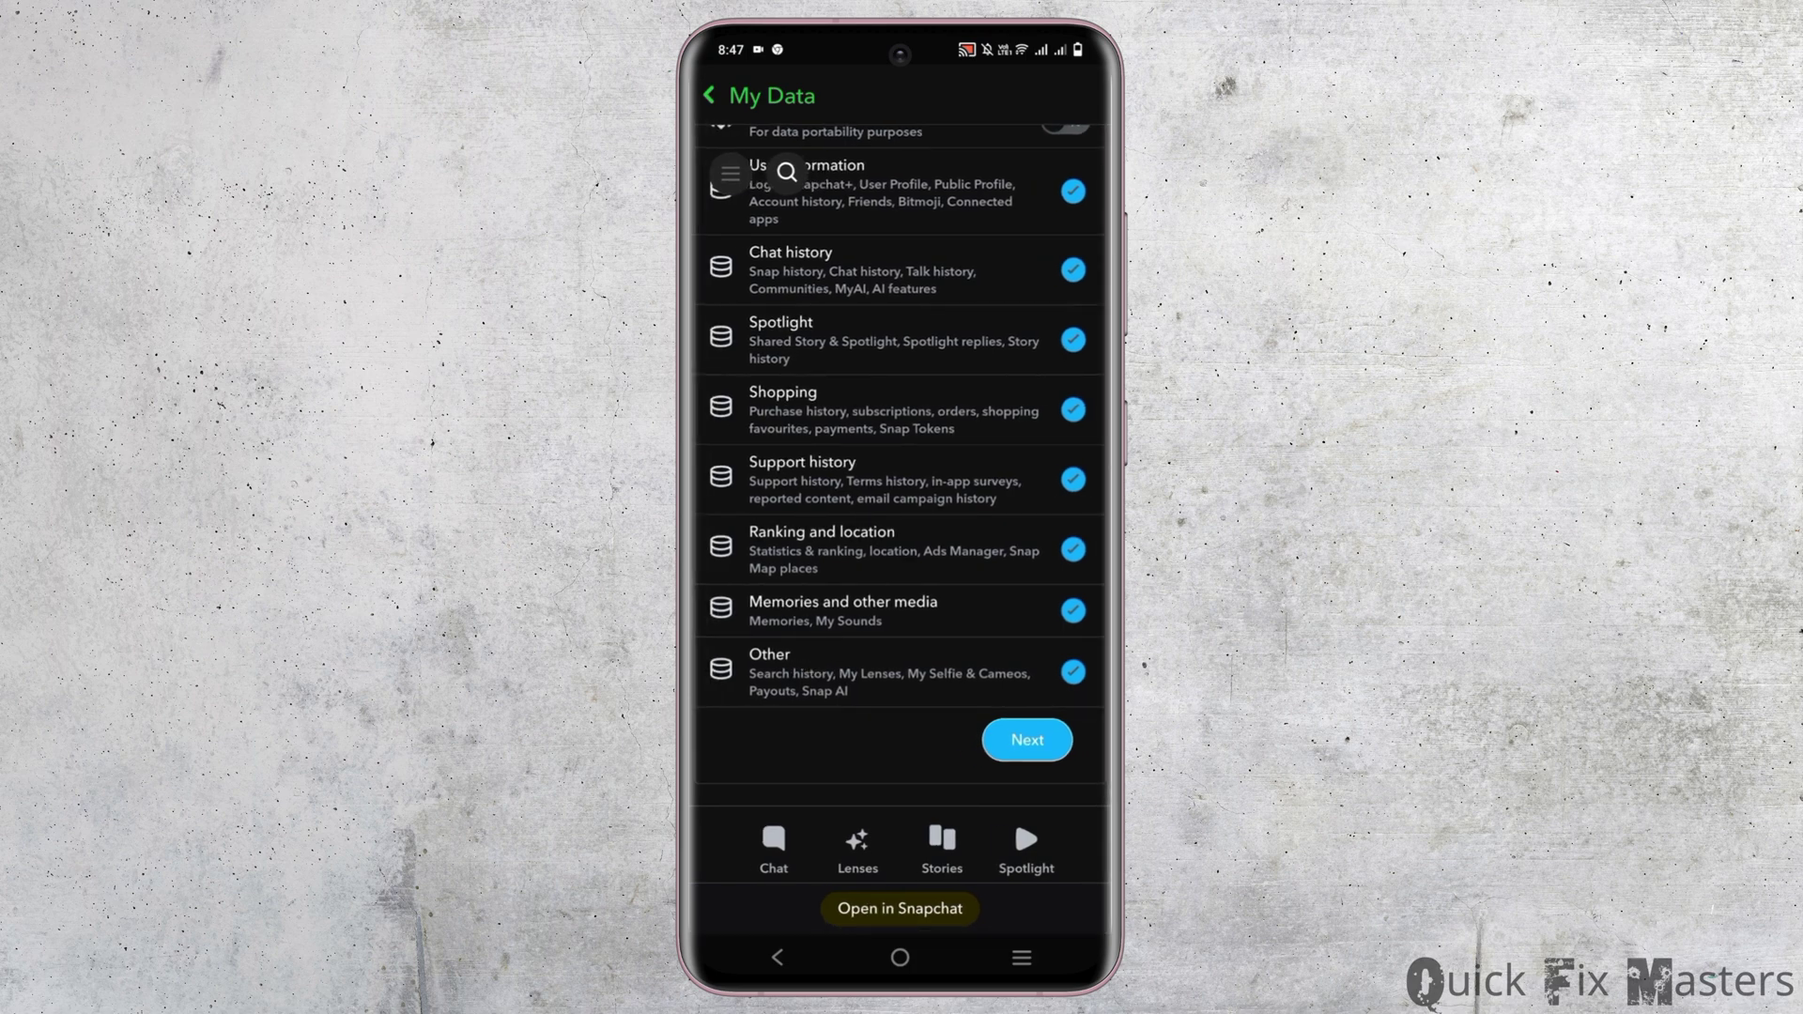
{"action": "left_click", "coordinate": [1028, 740]}
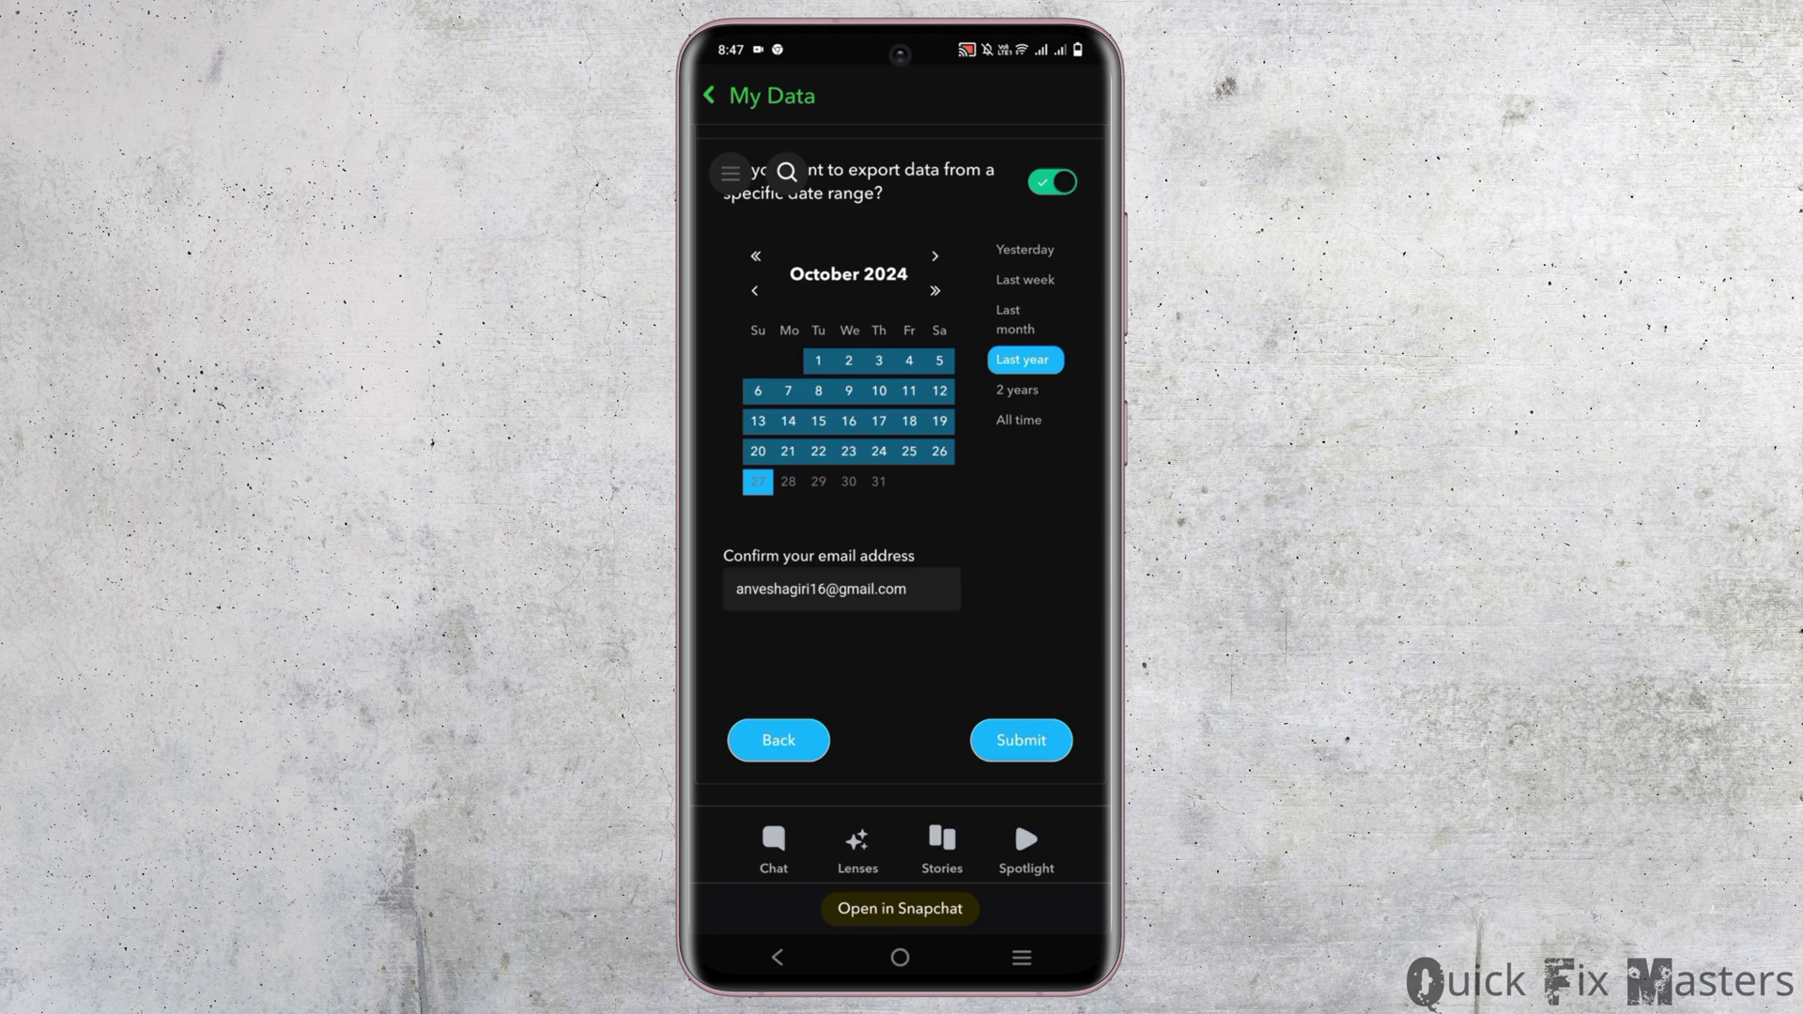
Leave Snapchat's data export page for the Android home screen.
{"action": "left_click", "coordinate": [899, 957]}
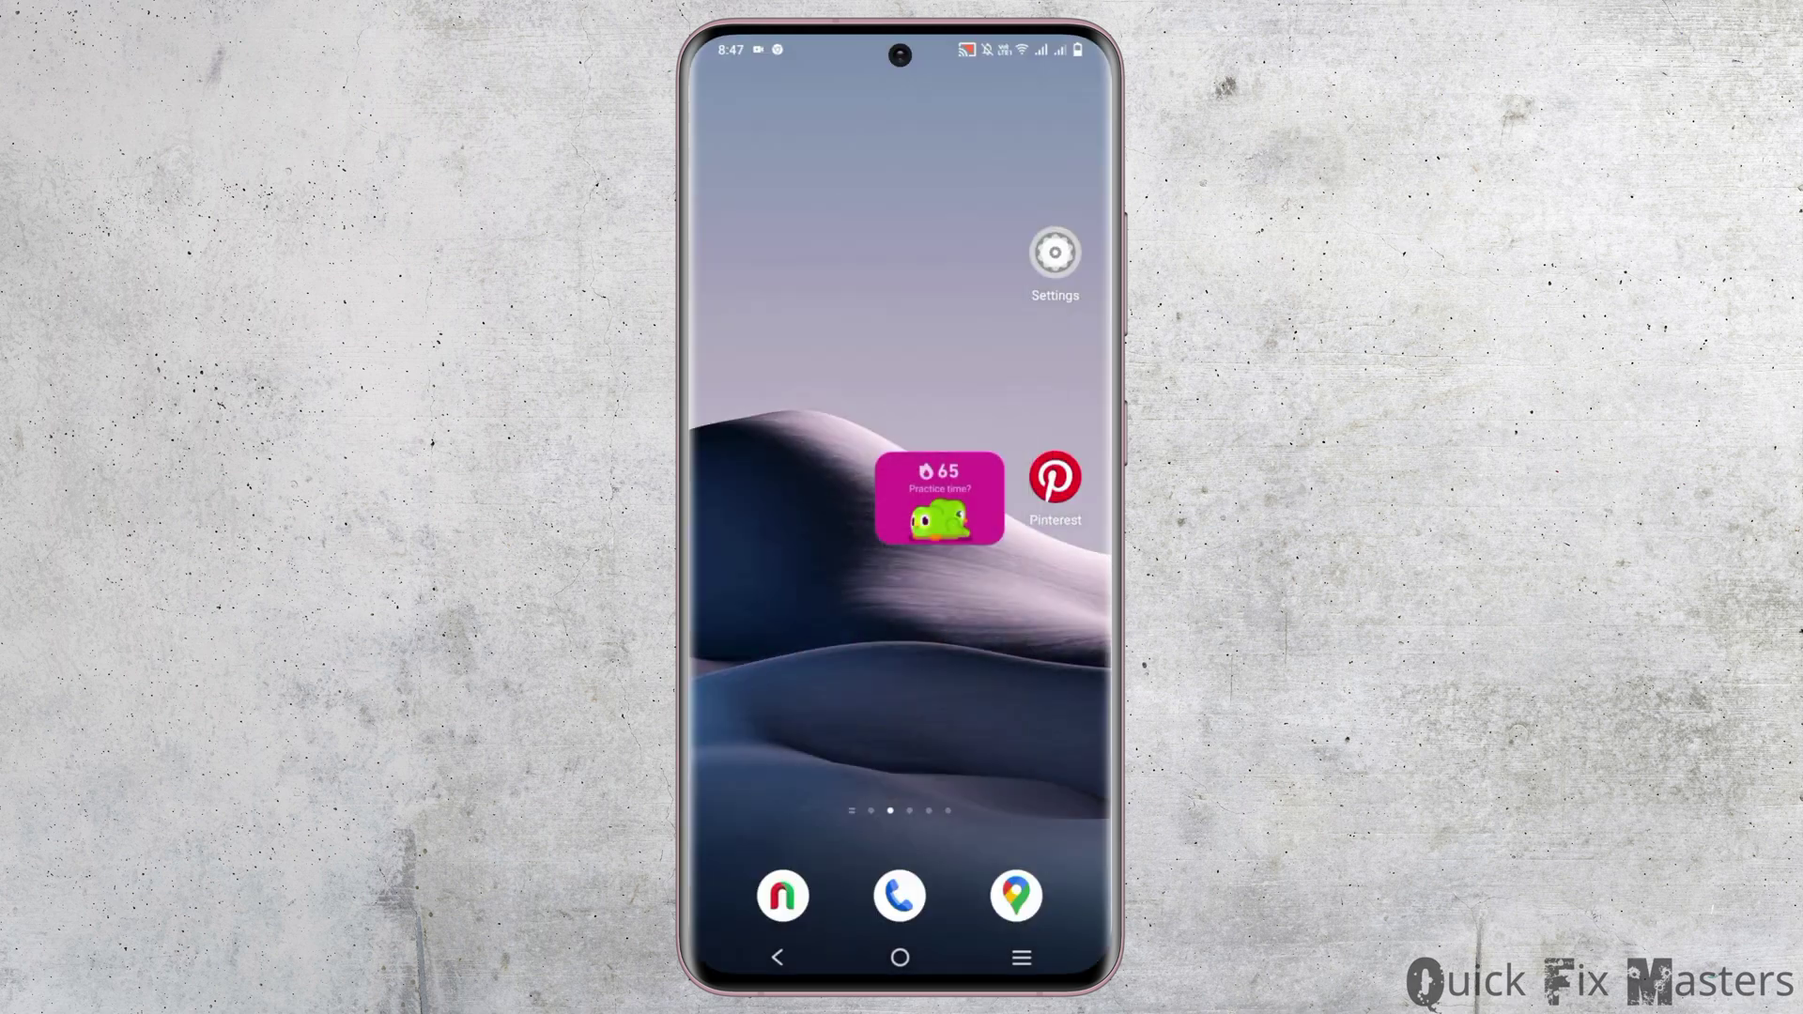